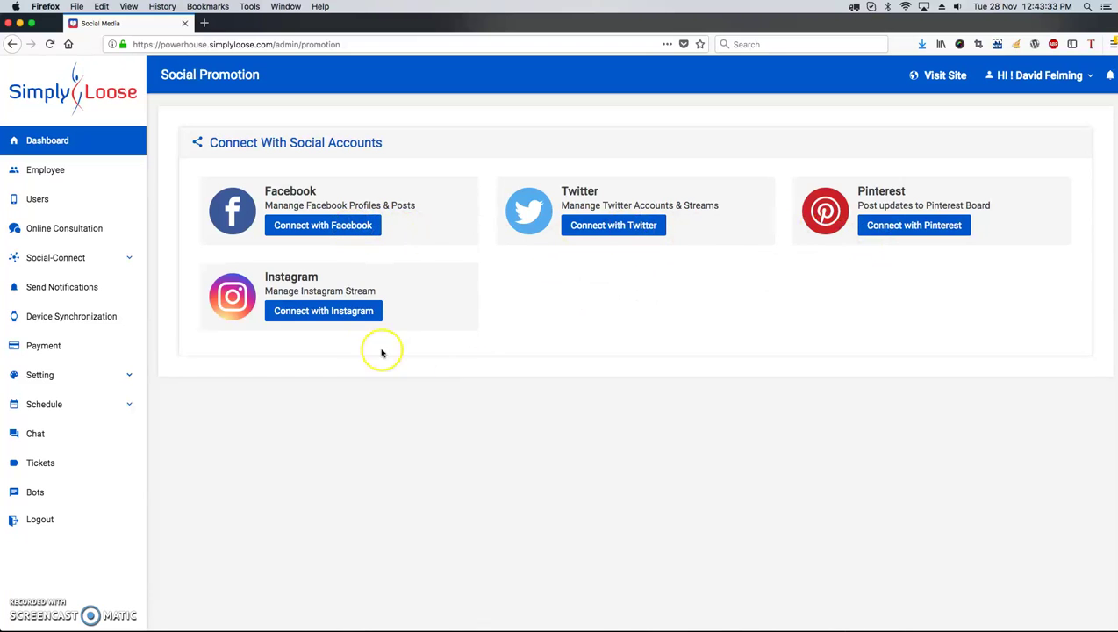
Open the Instagram account connection and write "hallo..." as a direct post for the listed account.
left_click(339, 316)
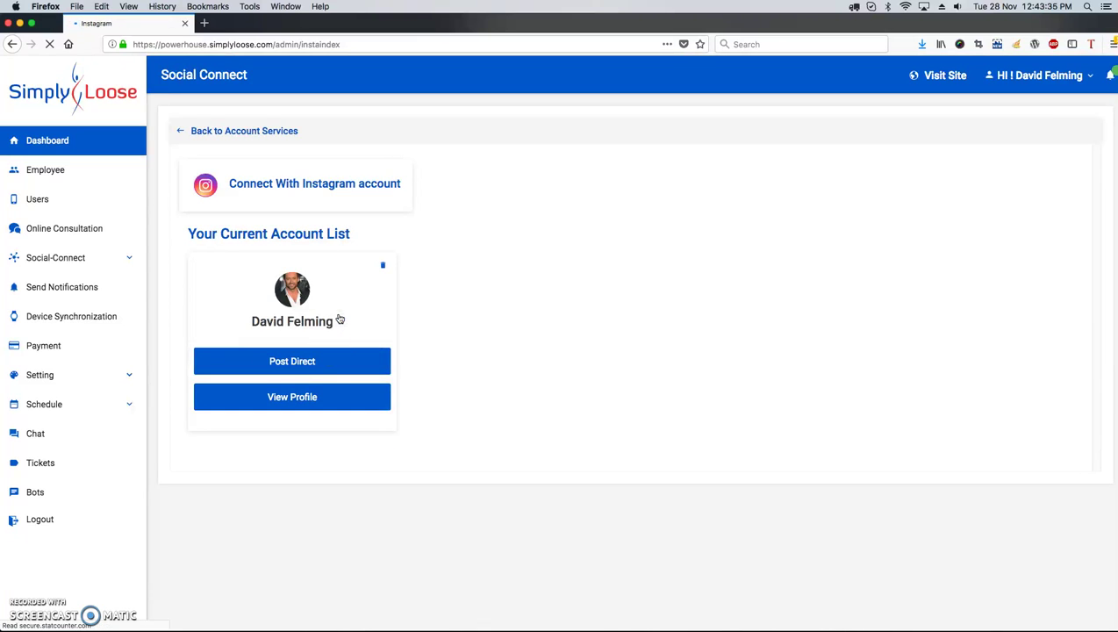
left_click(303, 364)
left_click(303, 364)
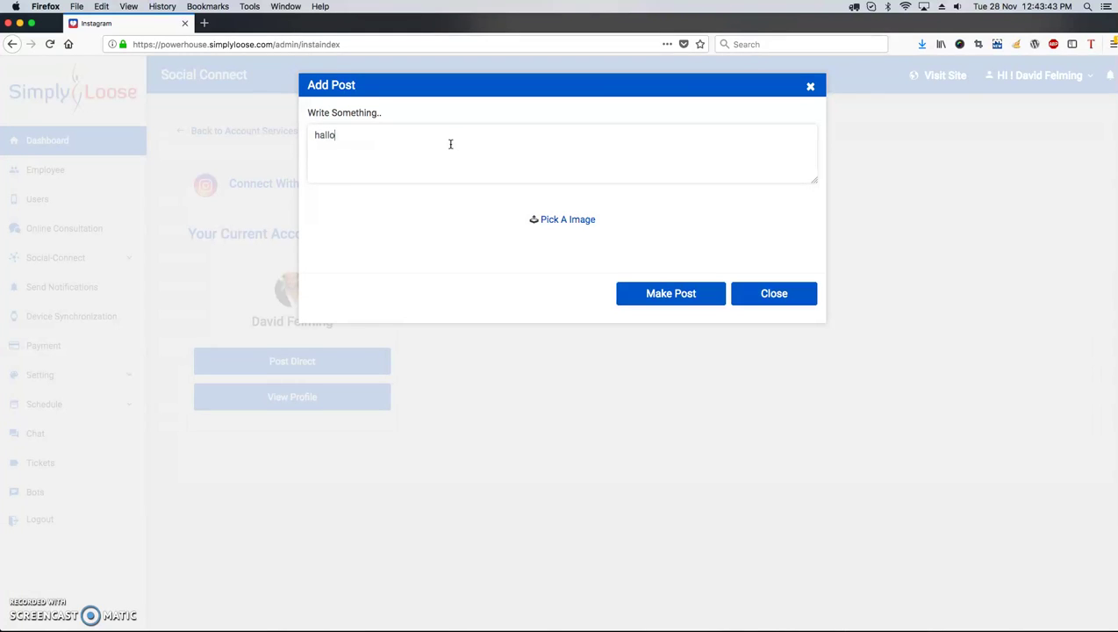
left_click(474, 163)
Attach the image shutterstock_299449736.jpg from the image folder to the direct post.
left_click(564, 221)
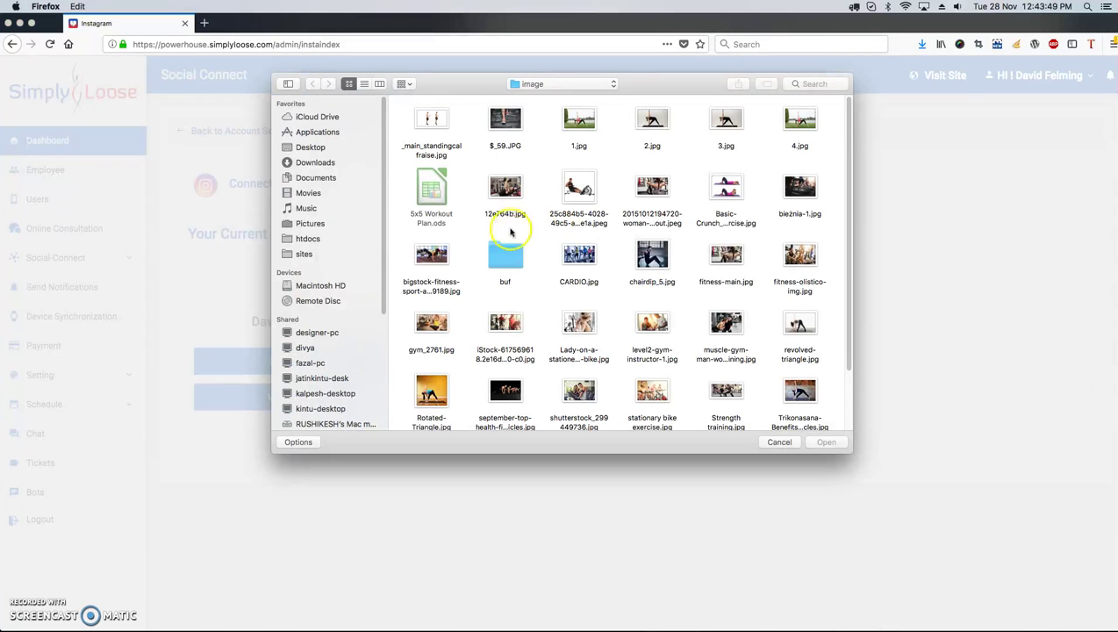
scroll(512, 211, "down", 1)
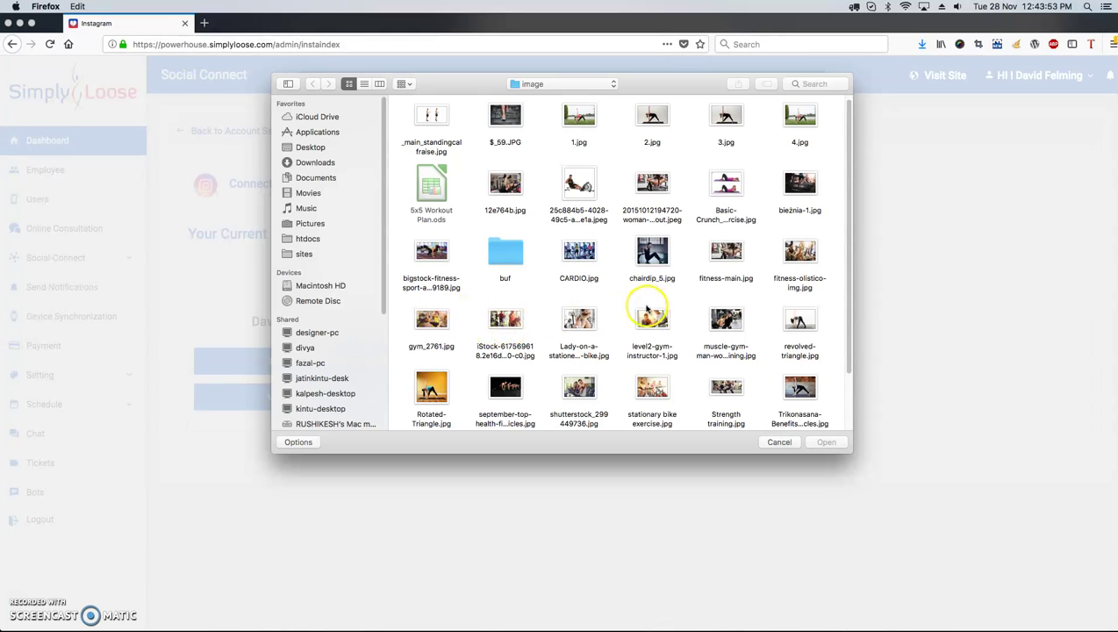
left_click(725, 254)
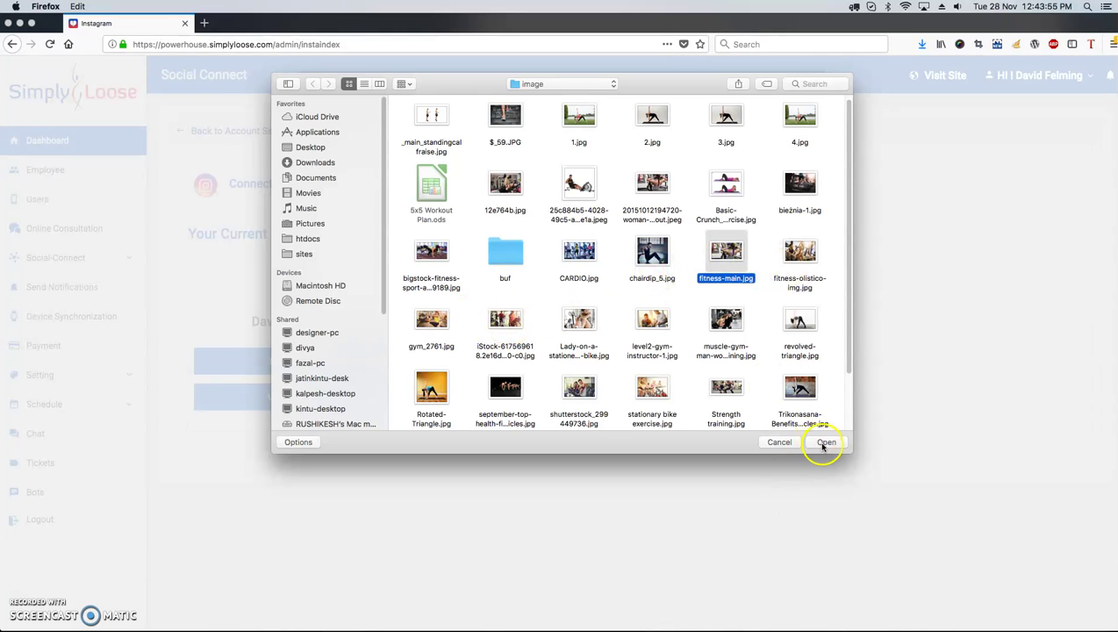
left_click(594, 388)
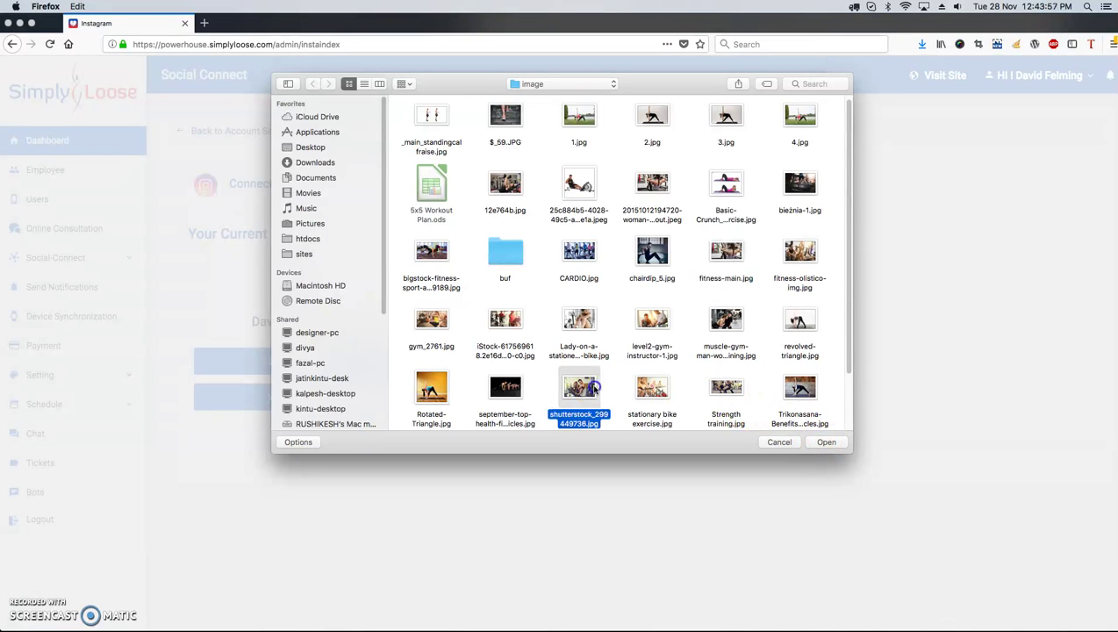
left_click(825, 442)
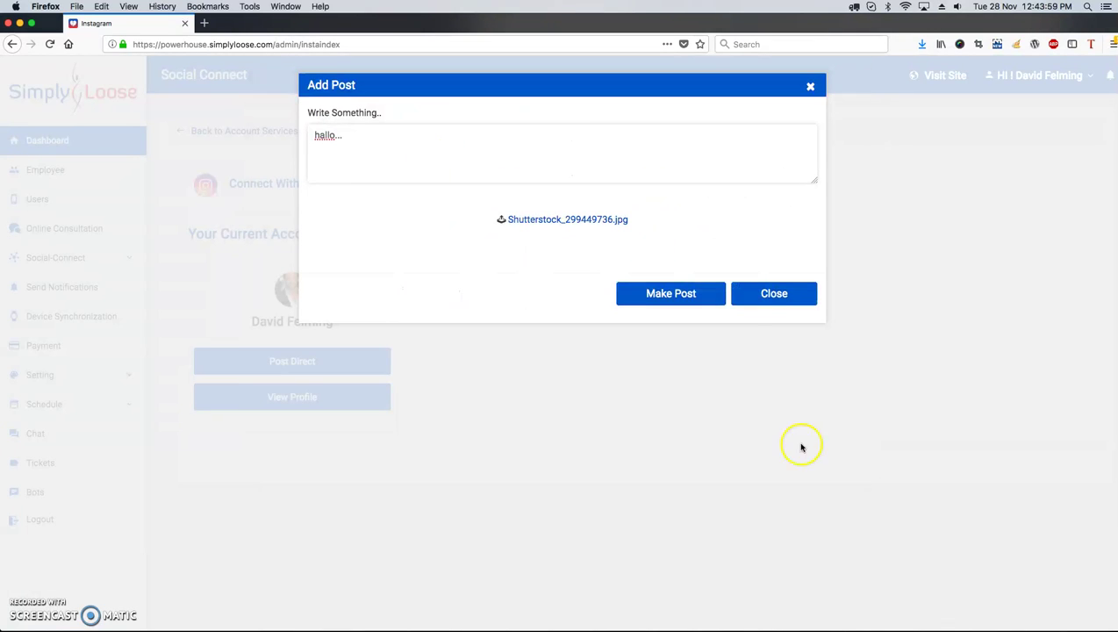
Publish the direct post to Instagram and close the Add Post dialog.
left_click(640, 296)
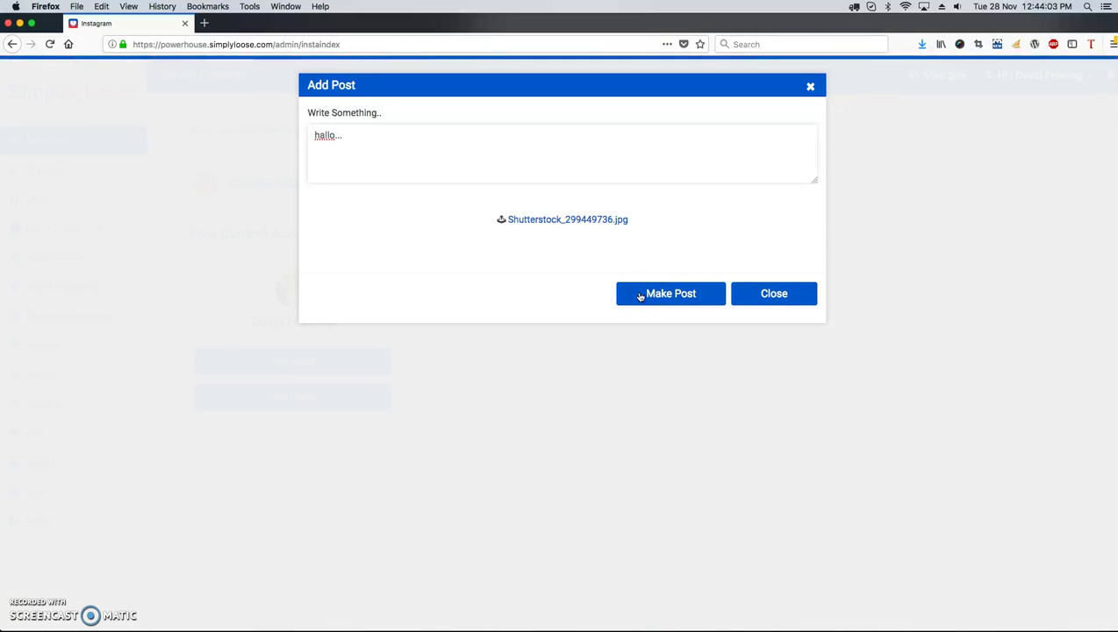
left_click(641, 294)
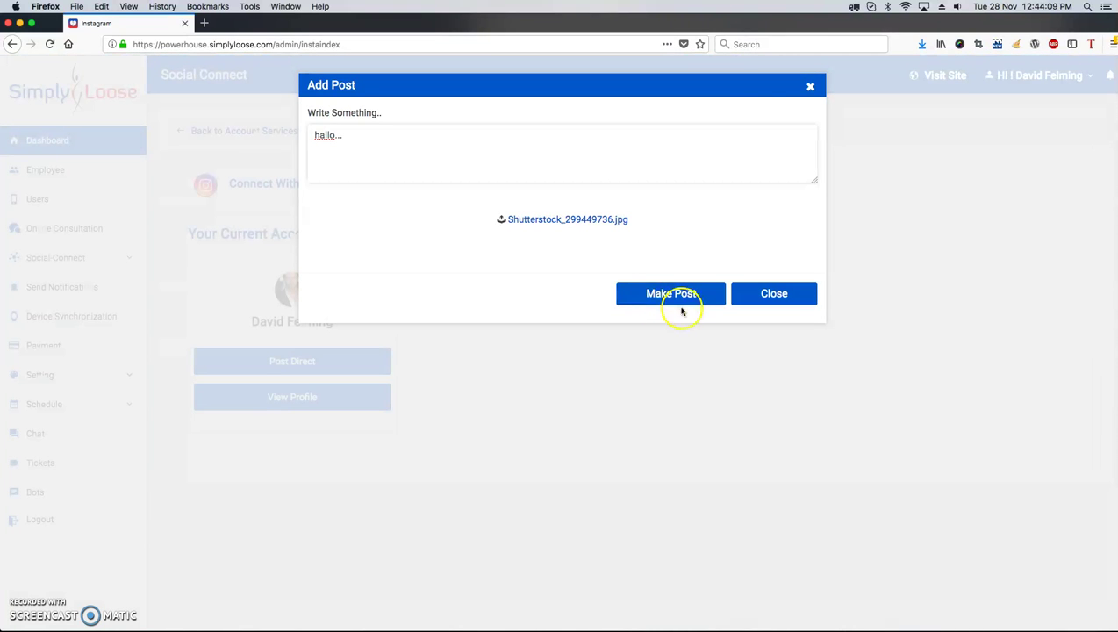
left_click(811, 89)
View the connected Instagram account's profile and look over its posts and latest news feed.
left_click(310, 401)
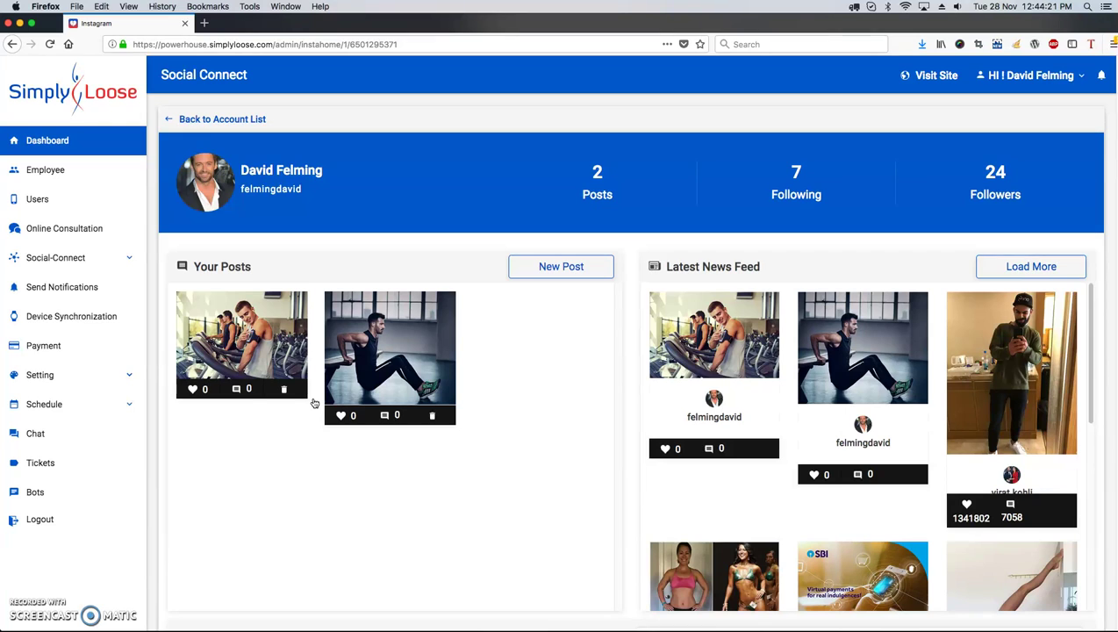
scroll(314, 403, "down", 2)
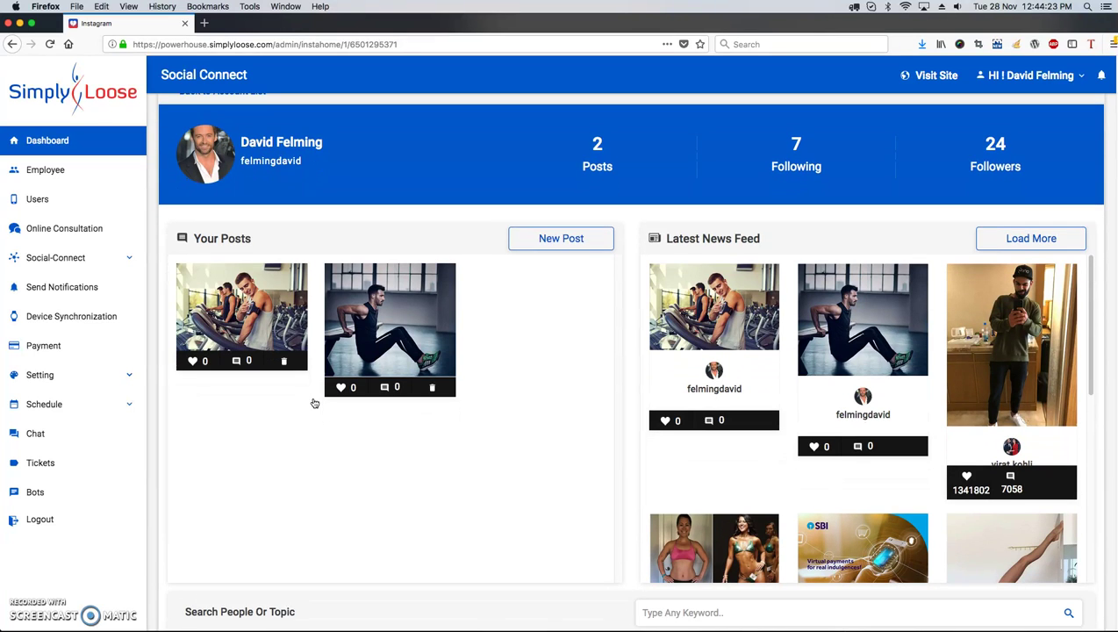
scroll(314, 403, "up", 2)
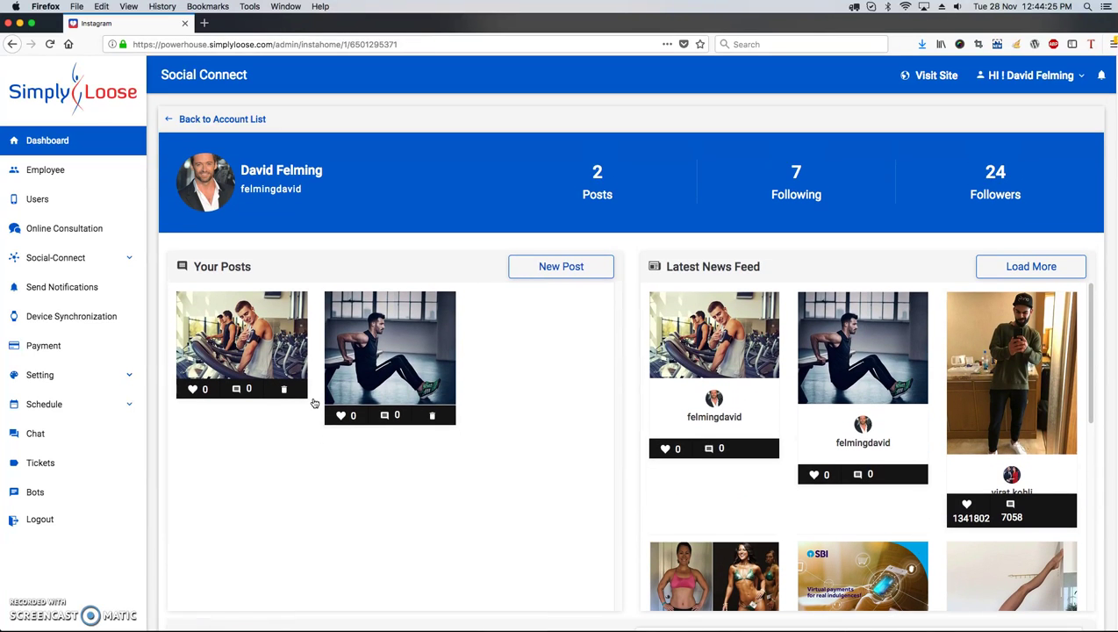
left_click(342, 382)
Create a new post captioned "The reason i Exercise is for the quality of life i enjoy" with the image Strength training.jpg.
left_click(595, 268)
left_click(369, 143)
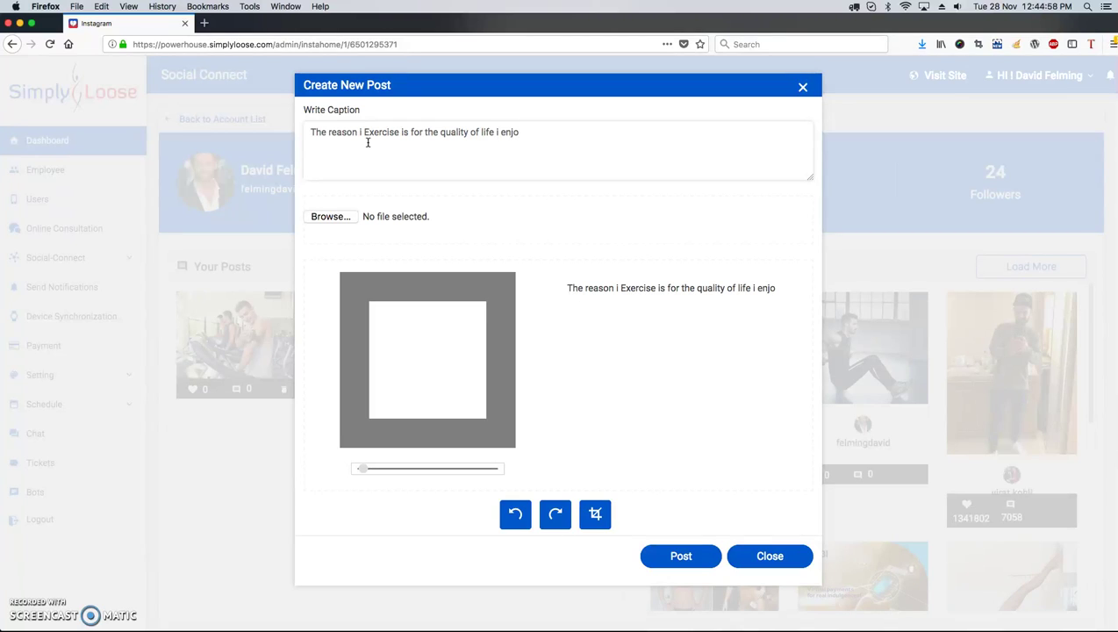
left_click(331, 218)
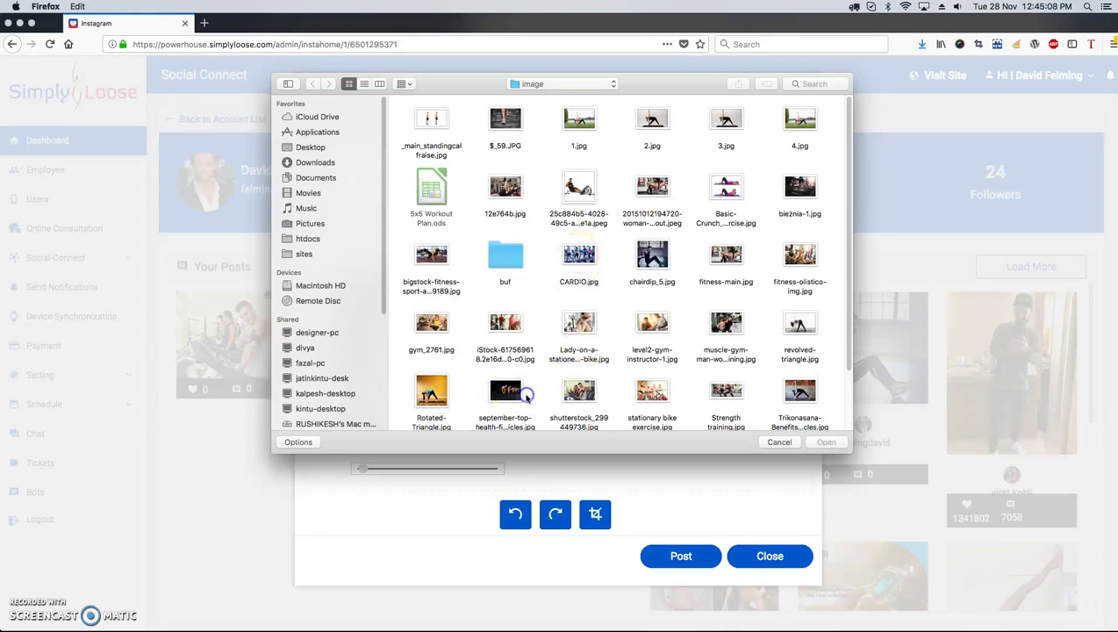
left_click(722, 393)
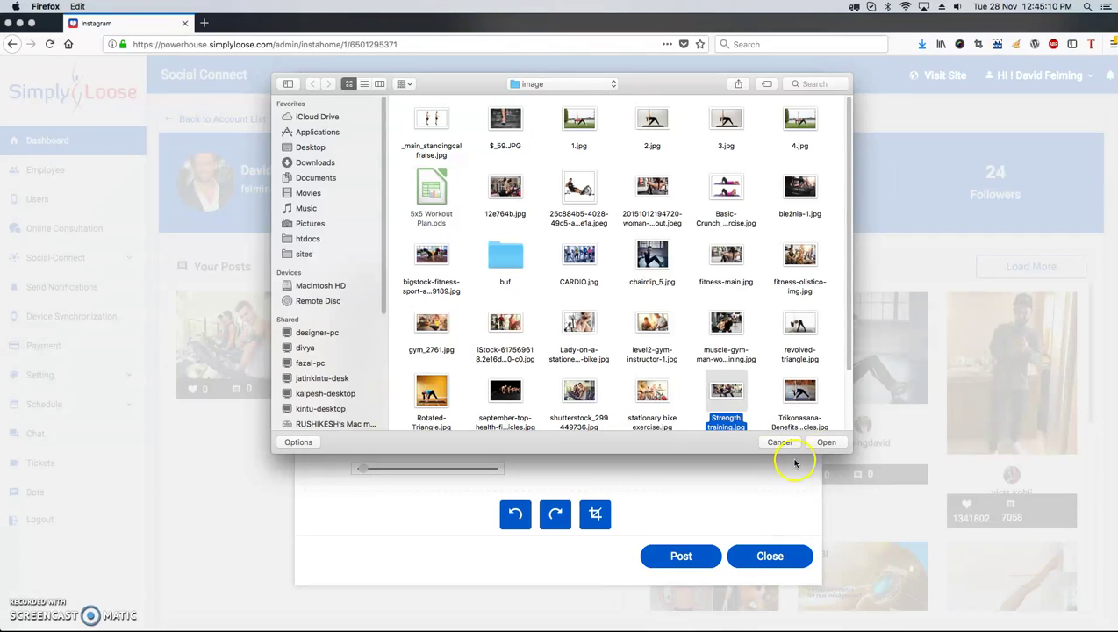
left_click(827, 442)
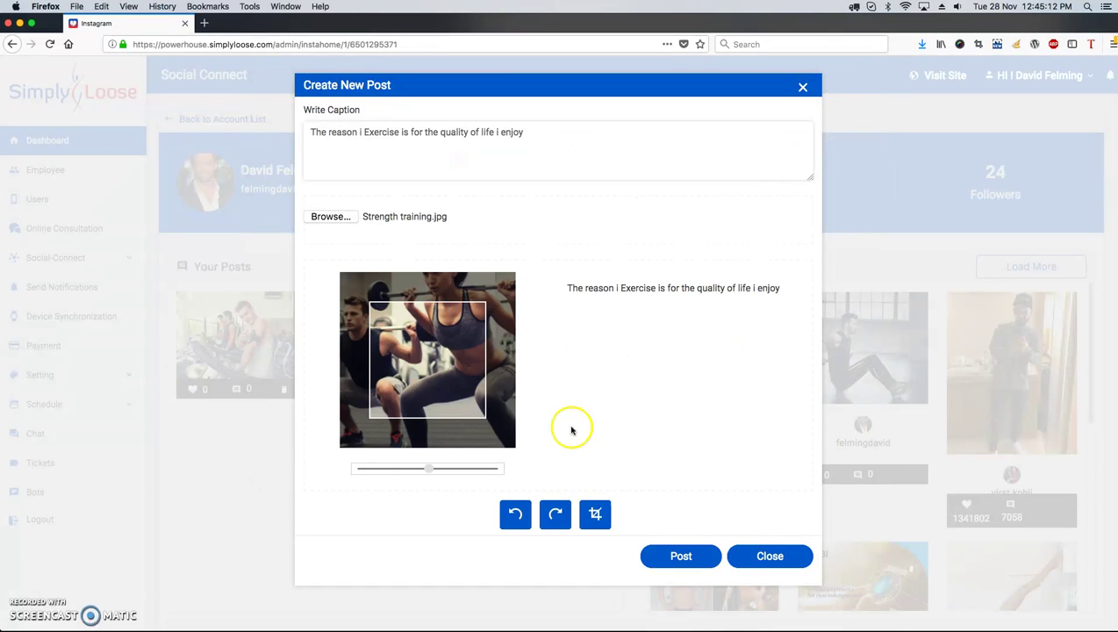
Zoom the post image out fully, position it in the square frame and crop it.
left_click(429, 469)
left_click_drag(430, 469, 360, 469)
left_click_drag(466, 355, 476, 370)
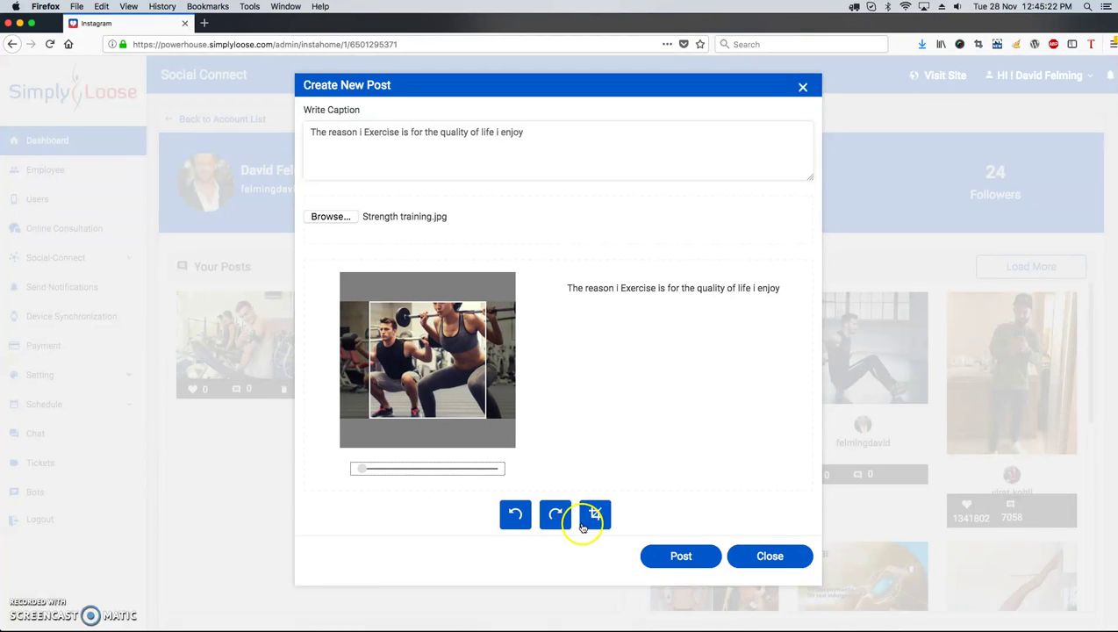
left_click(597, 516)
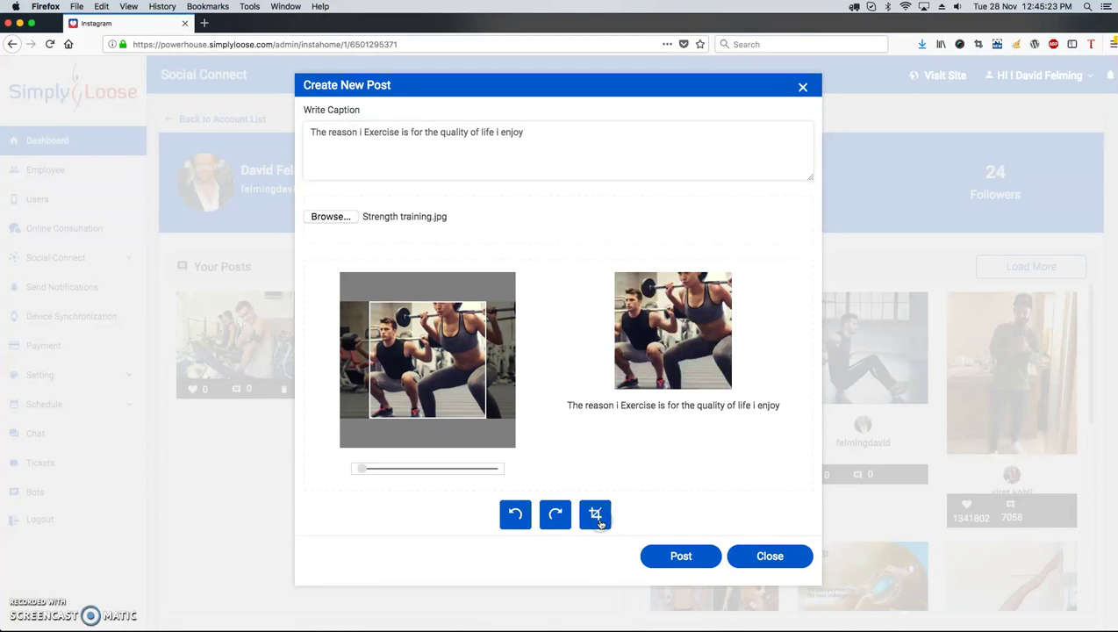
Publish the captioned post and load more items in the Latest News Feed.
left_click(686, 558)
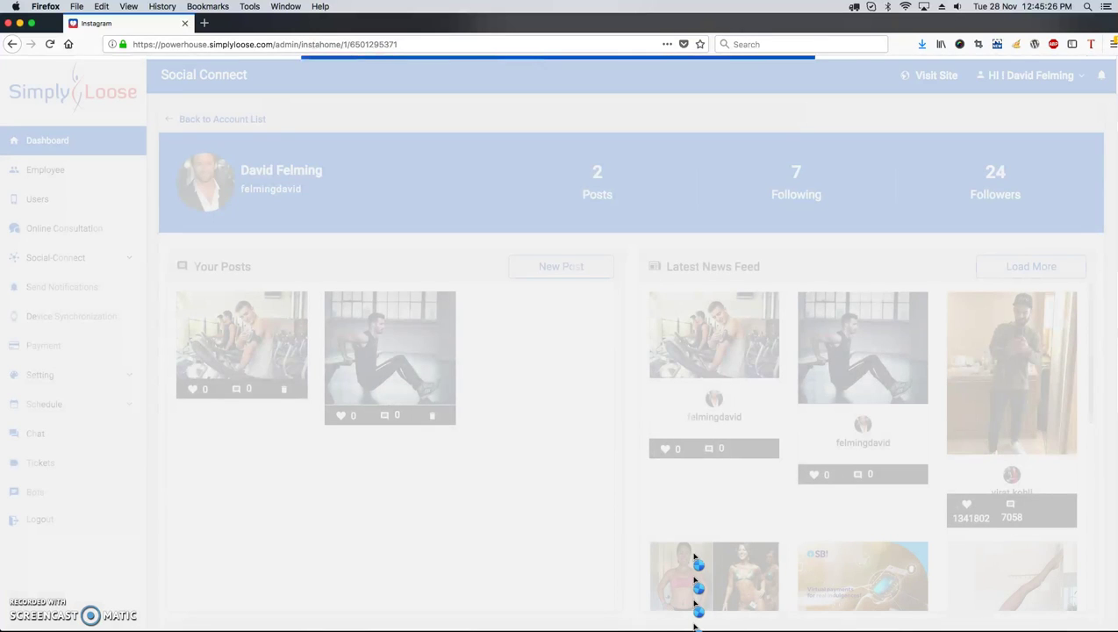
left_click(689, 544)
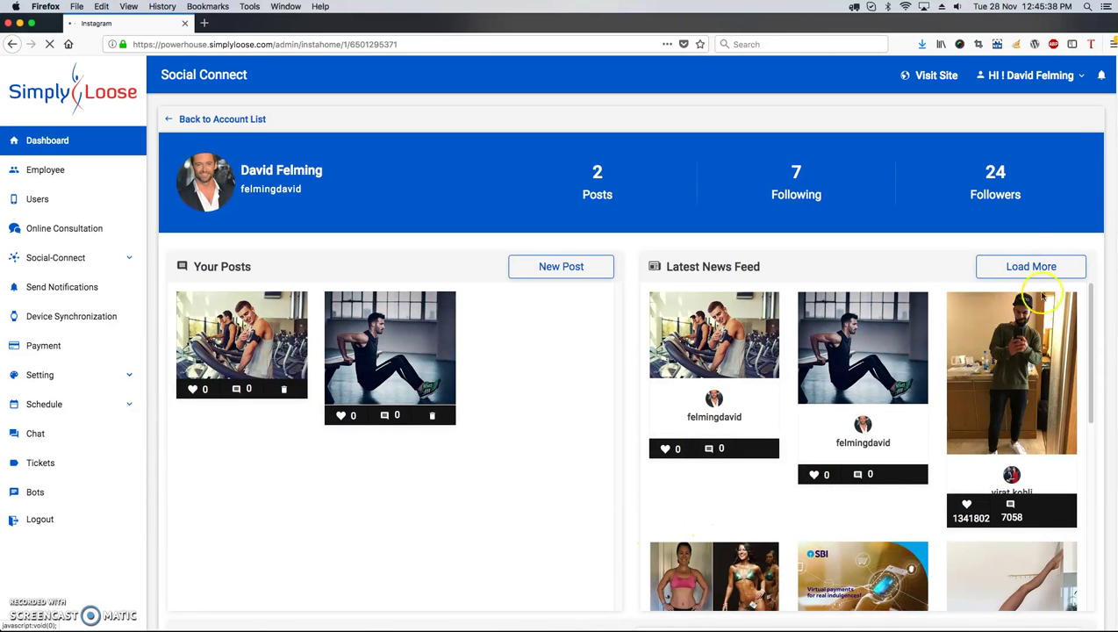
left_click(1025, 265)
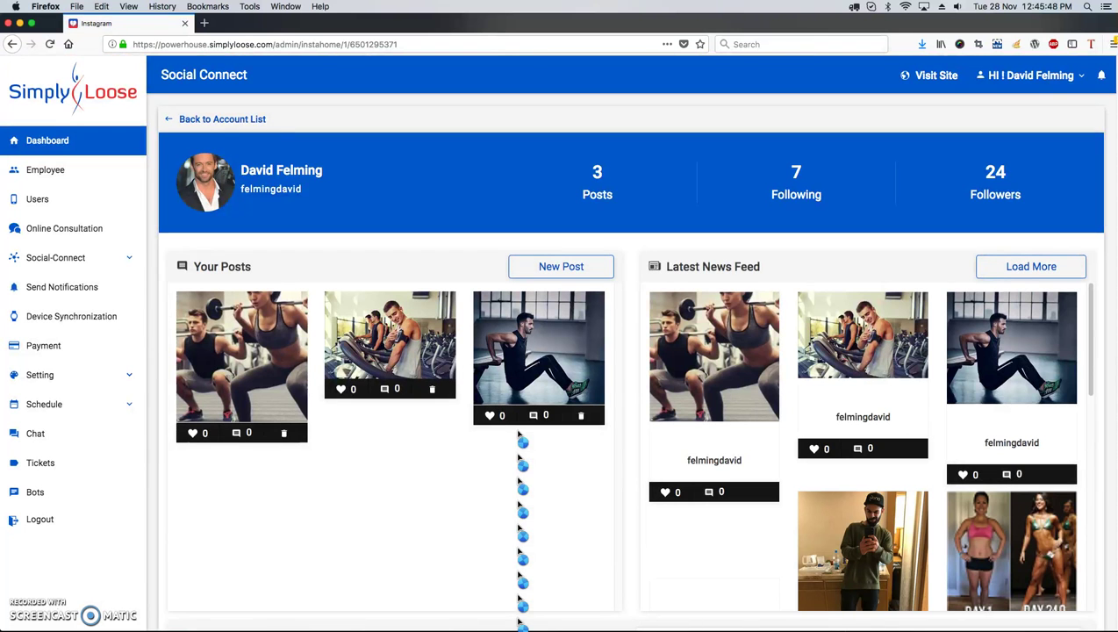
Like the strength training post in the Latest News Feed and post the comment "nice..." on it.
left_click(664, 493)
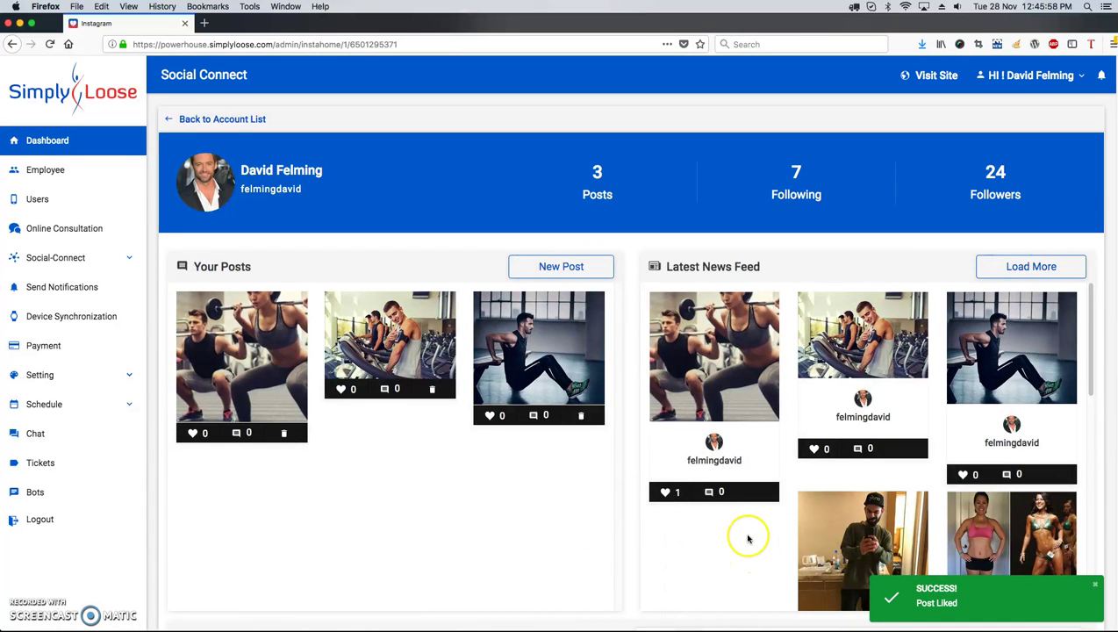
left_click(715, 494)
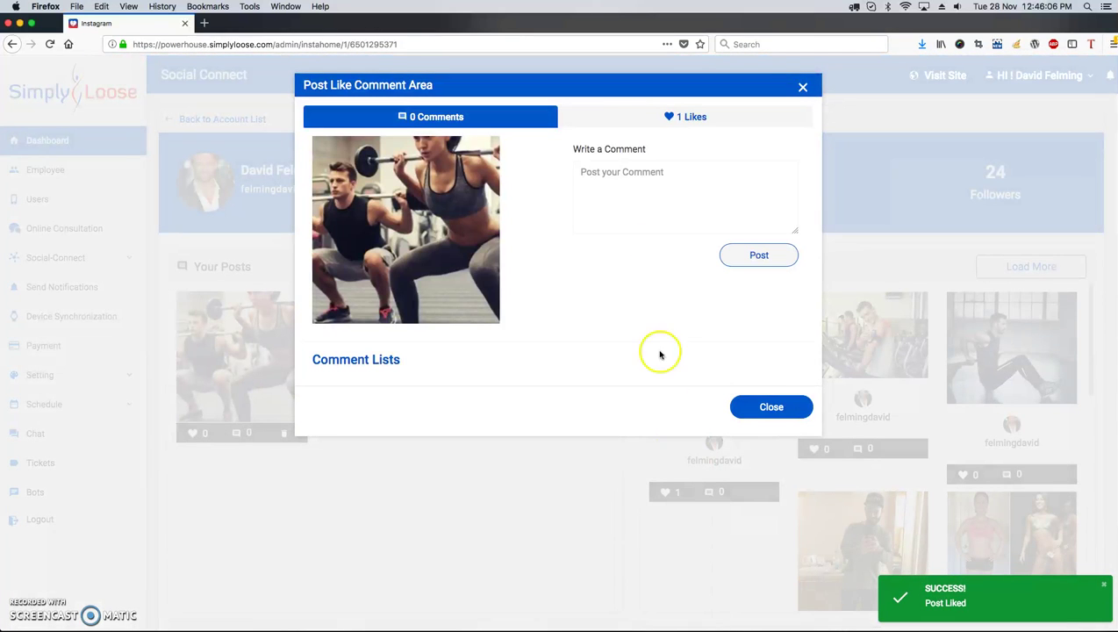
left_click(642, 177)
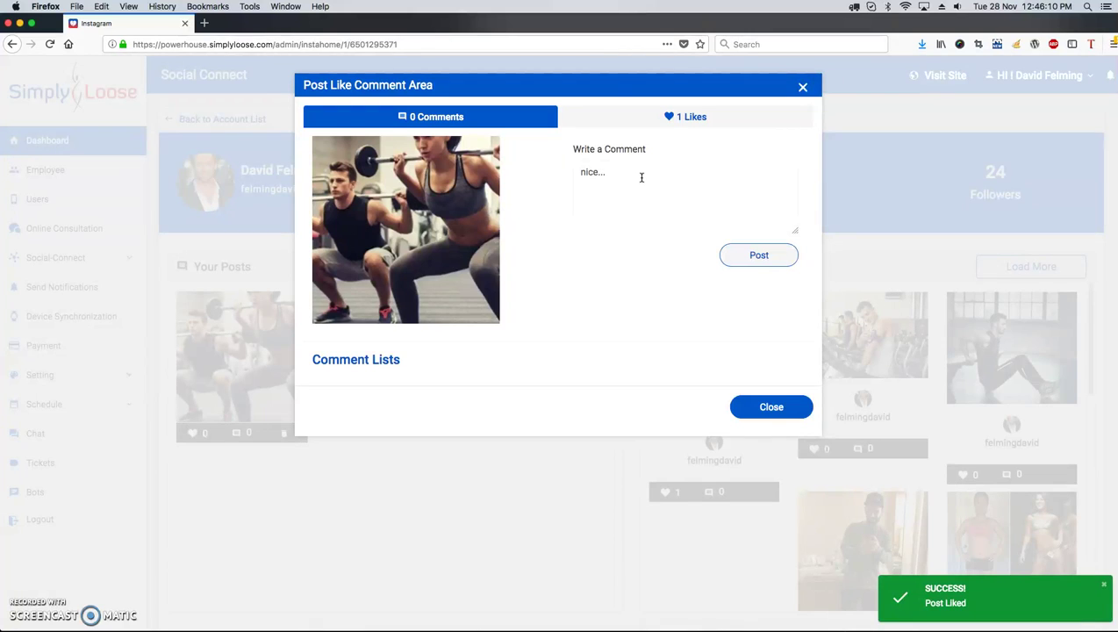
left_click(735, 256)
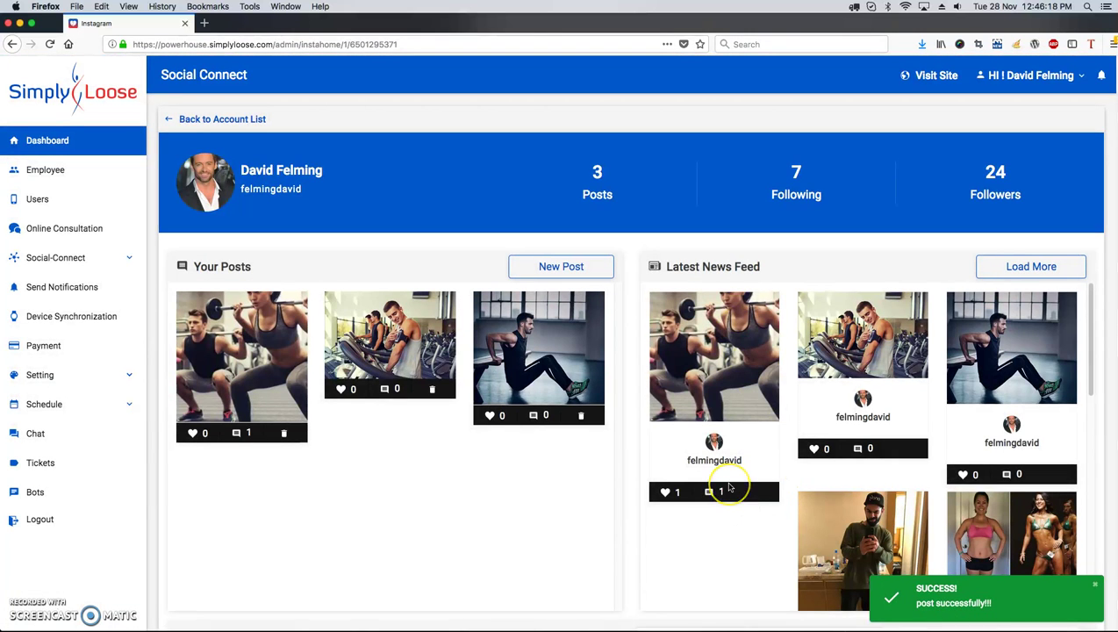
Look over the profile's posts and news feed, and return to the Instagram account list.
scroll(728, 488, "down", 2)
scroll(728, 488, "up", 2)
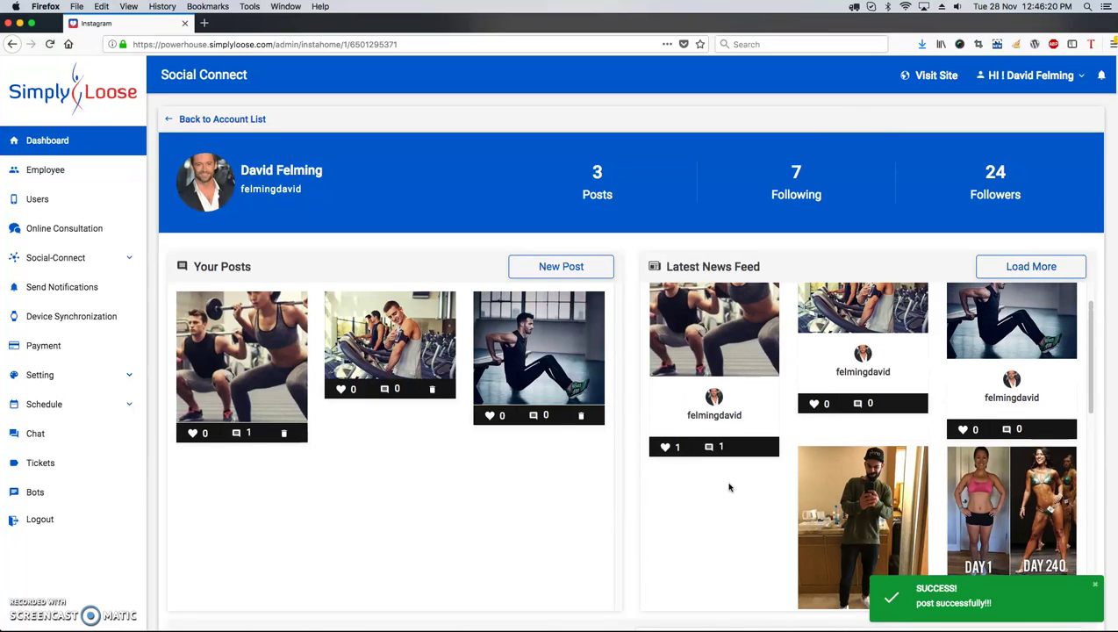
scroll(591, 429, "down", 1)
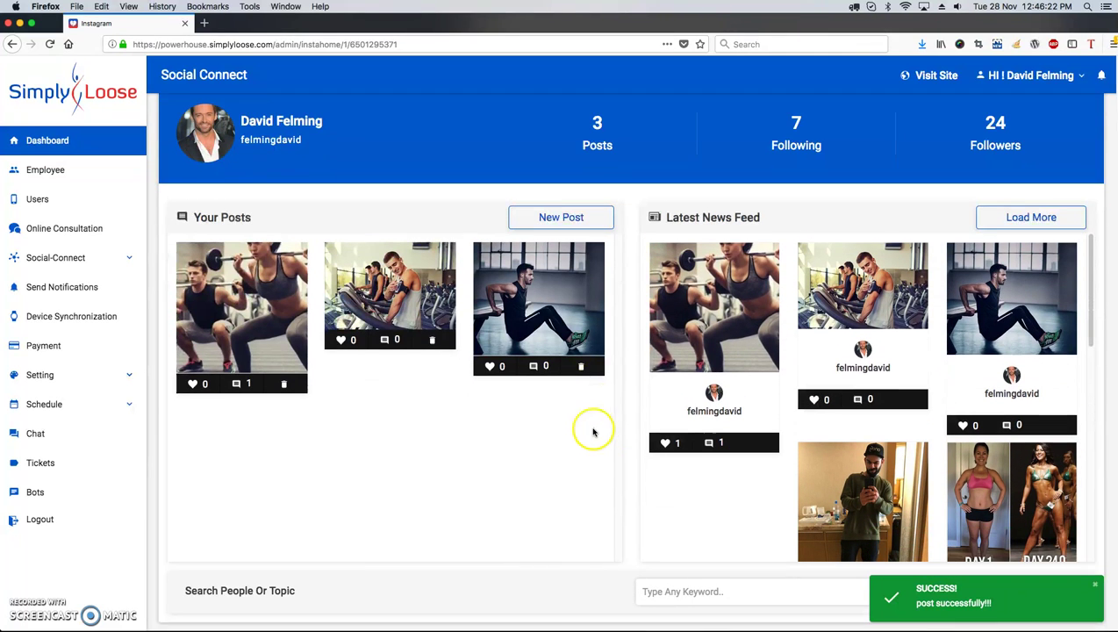
scroll(166, 70, "up", 1)
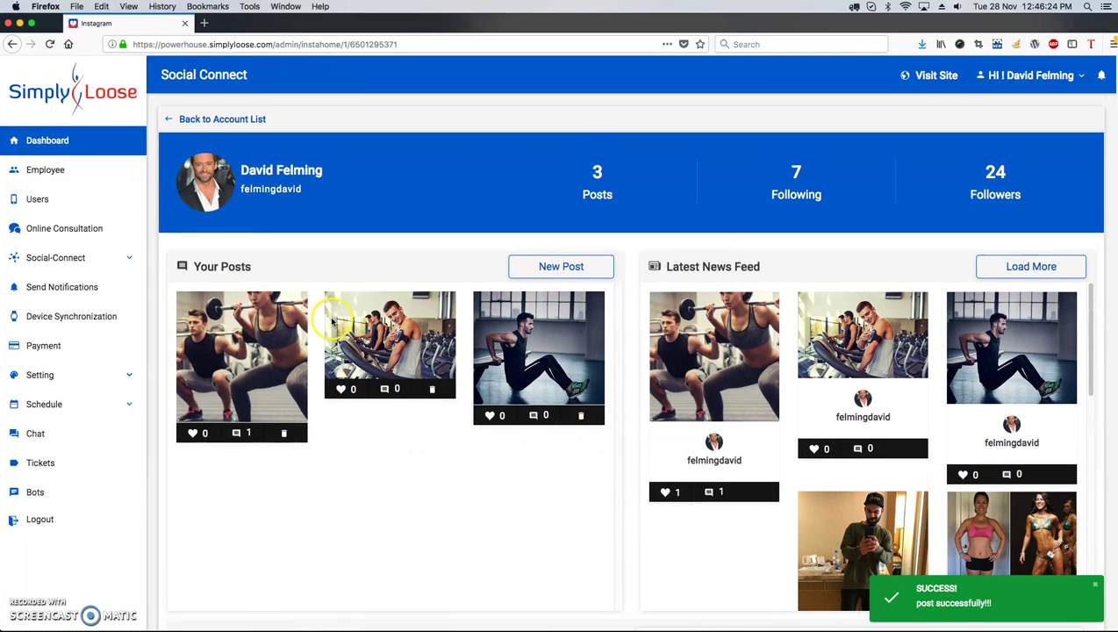
left_click(210, 121)
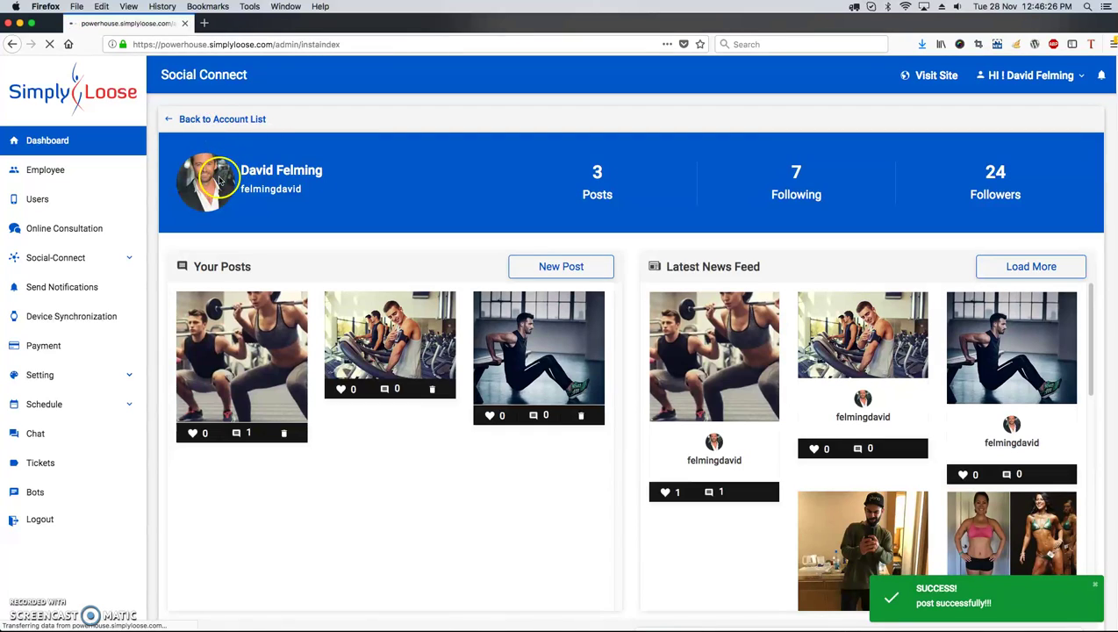